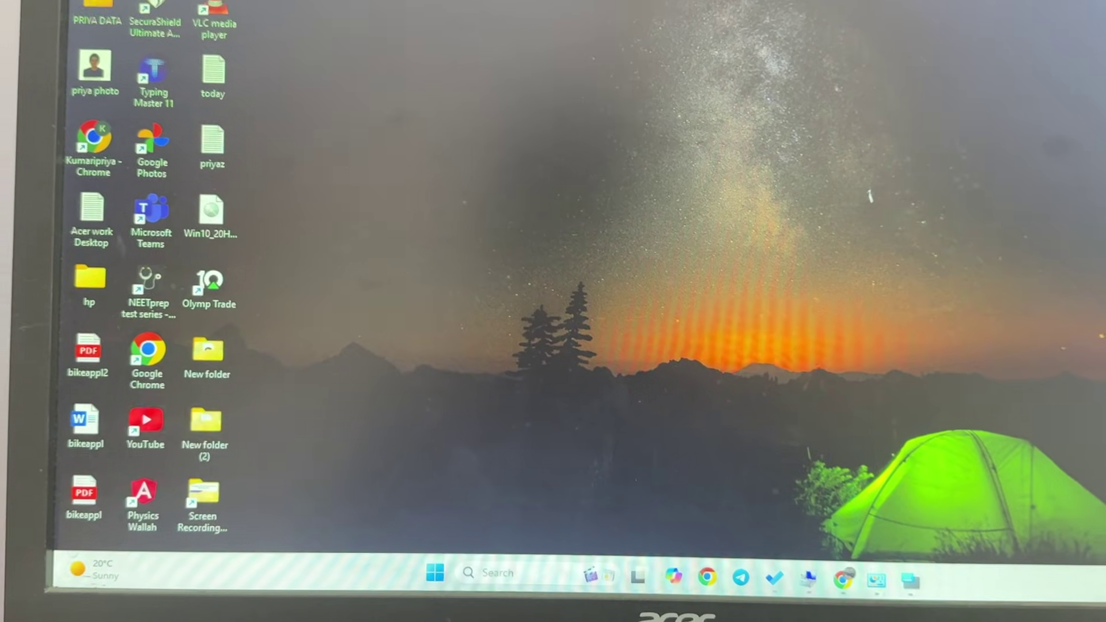
Step: Switch back to Chrome showing the Rapoo E9100M keyboard page and its FAQ section
key("alt+Tab")
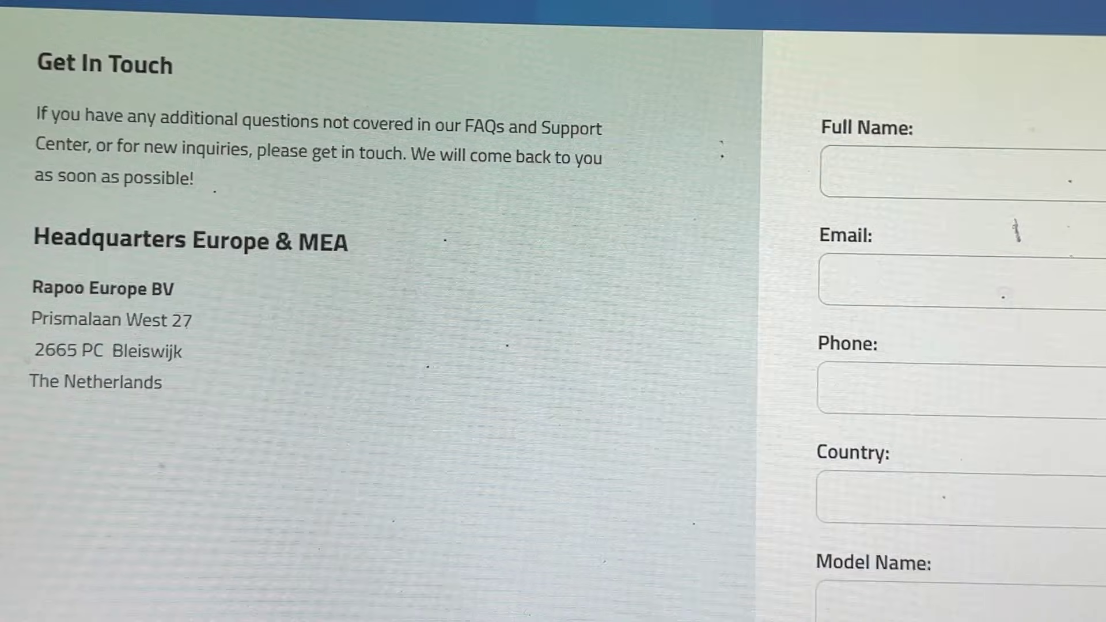
scroll(1048, 230, "up", 5)
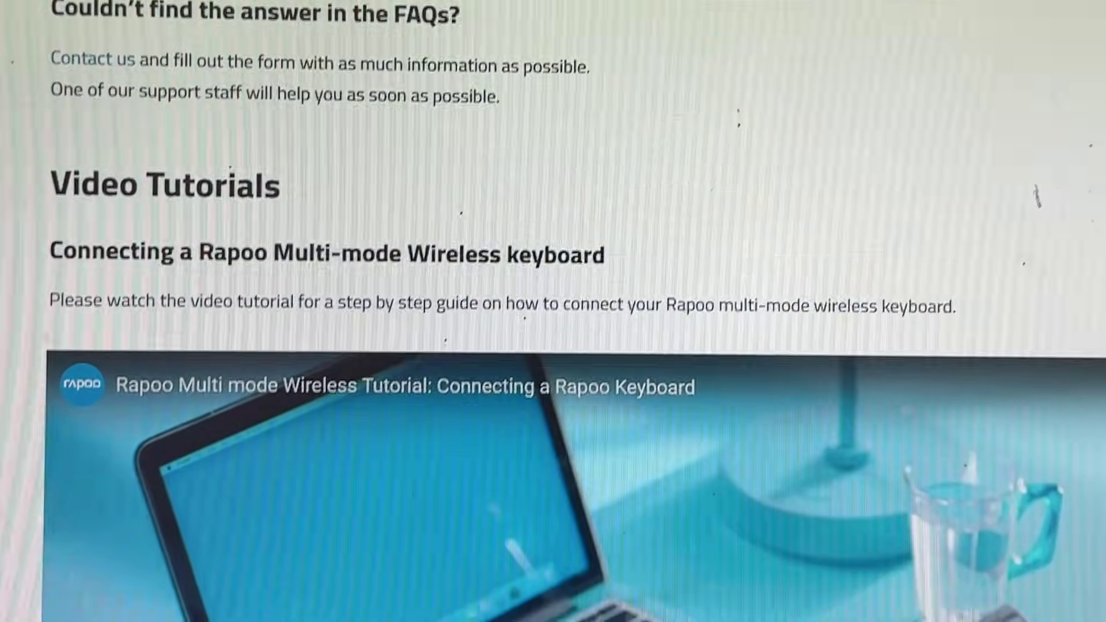
scroll(1032, 222, "up", 10)
scroll(1032, 222, "up", 8)
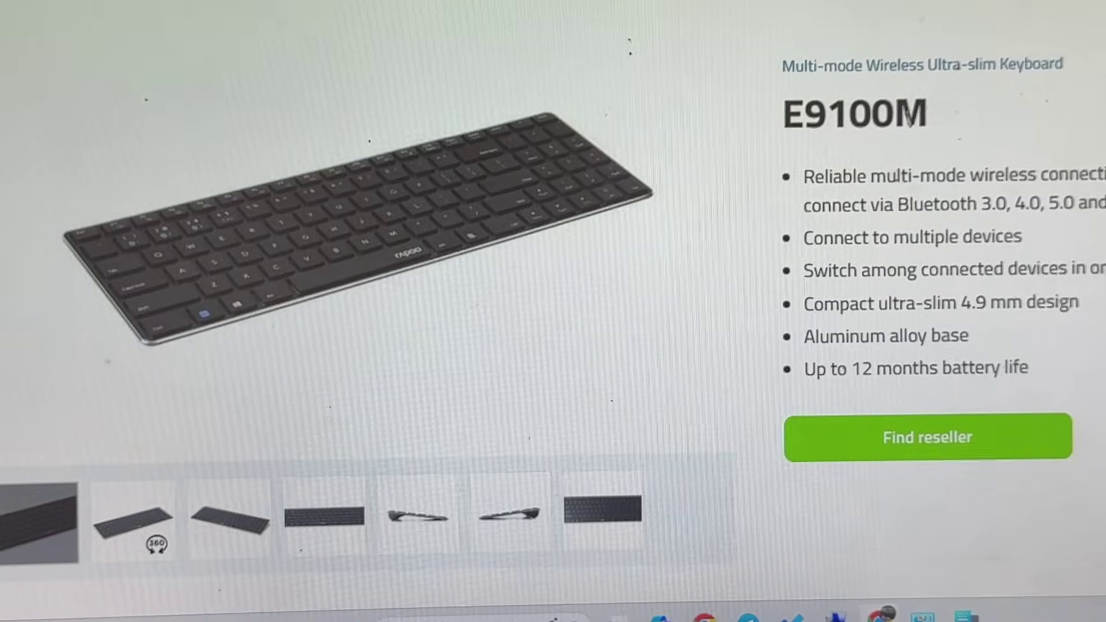
scroll(553, 311, "down", 12)
scroll(553, 311, "down", 6)
scroll(553, 311, "down", 4)
scroll(552, 312, "down", 6)
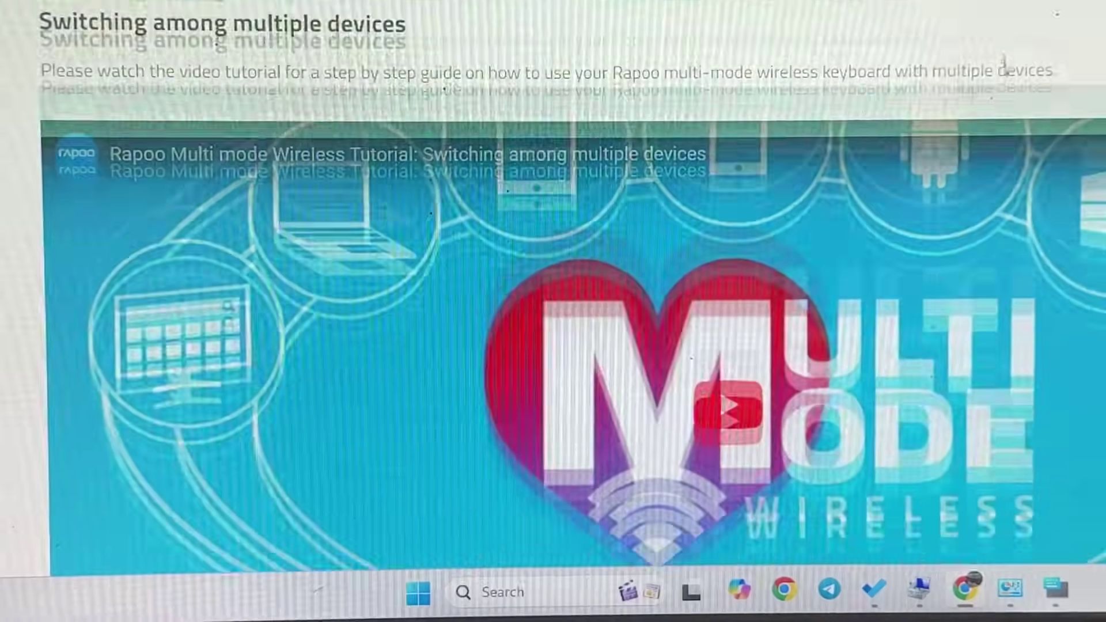
scroll(553, 311, "down", 6)
scroll(554, 311, "down", 4)
scroll(552, 311, "up", 6)
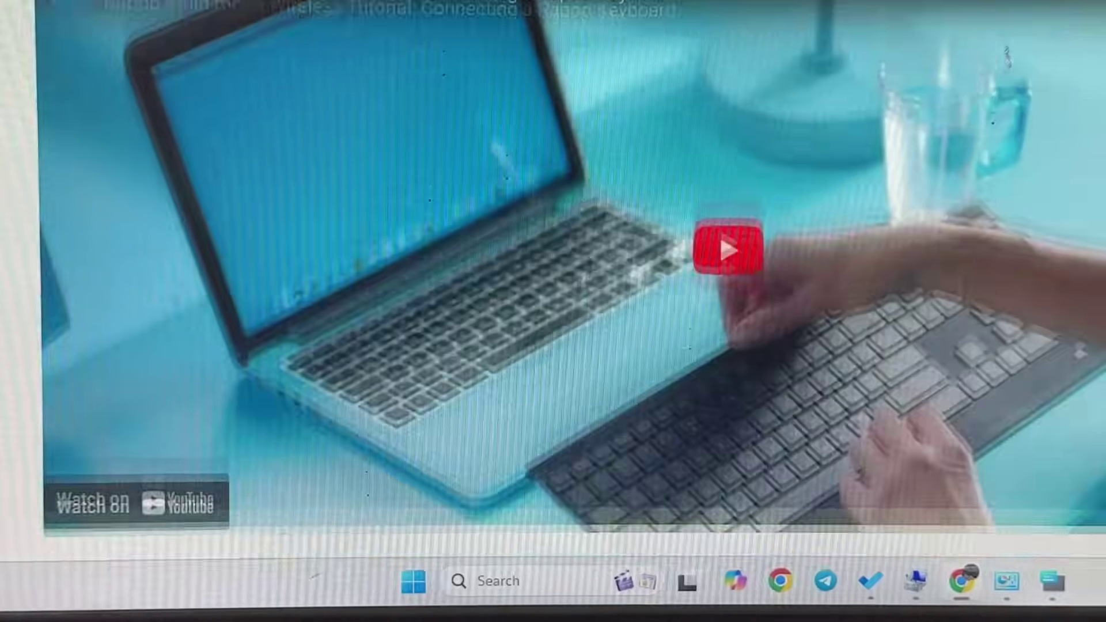
scroll(552, 311, "up", 6)
scroll(553, 311, "up", 2)
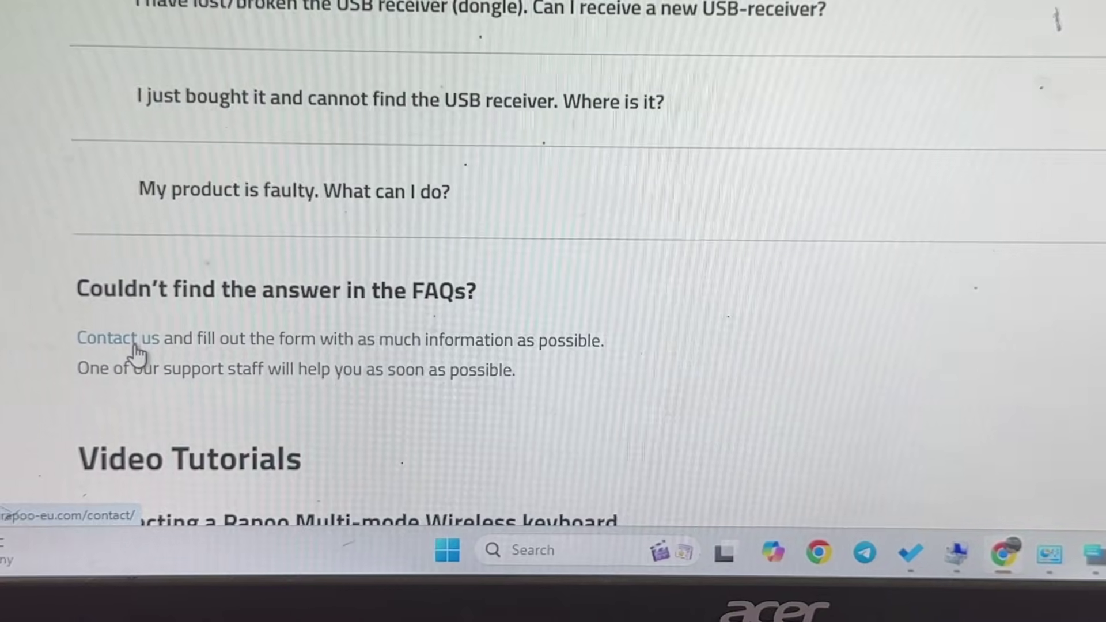
Step: Follow the 'Contact us' link below the FAQs to Rapoo's Get In Touch form
left_click(136, 350)
scroll(415, 199, "up", 1)
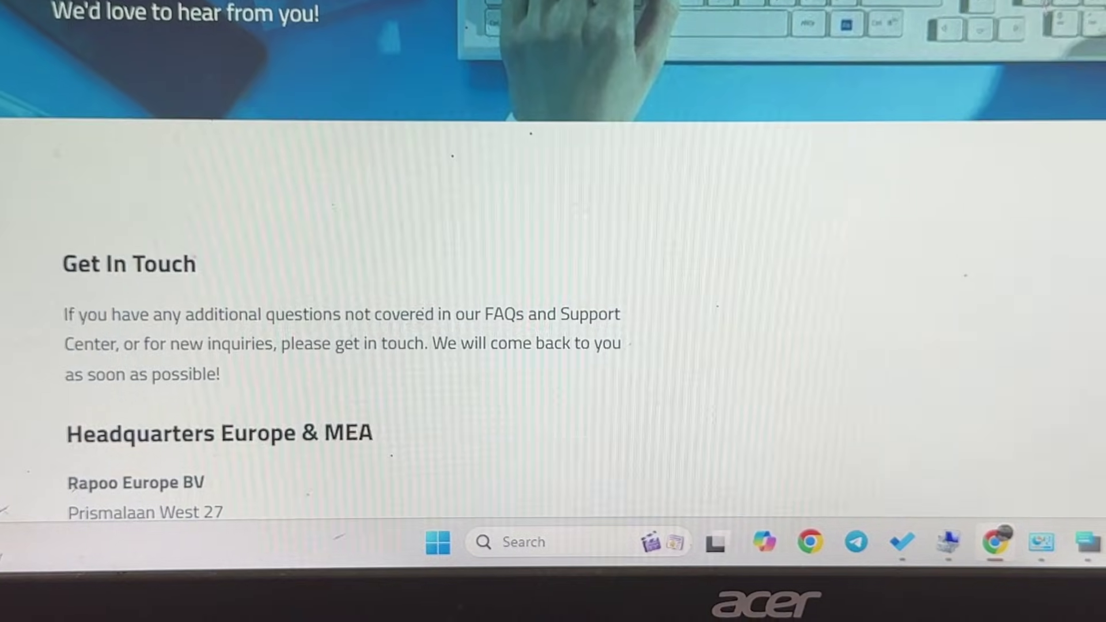
scroll(552, 311, "down", 3)
scroll(553, 311, "down", 1)
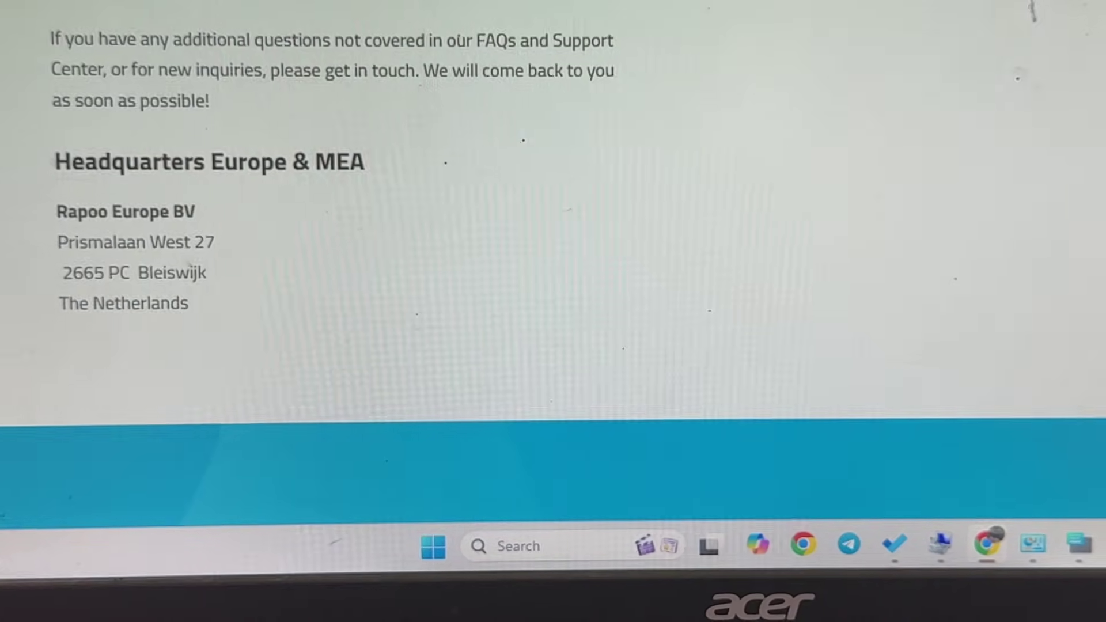
scroll(552, 312, "down", 3)
scroll(553, 259, "up", 3)
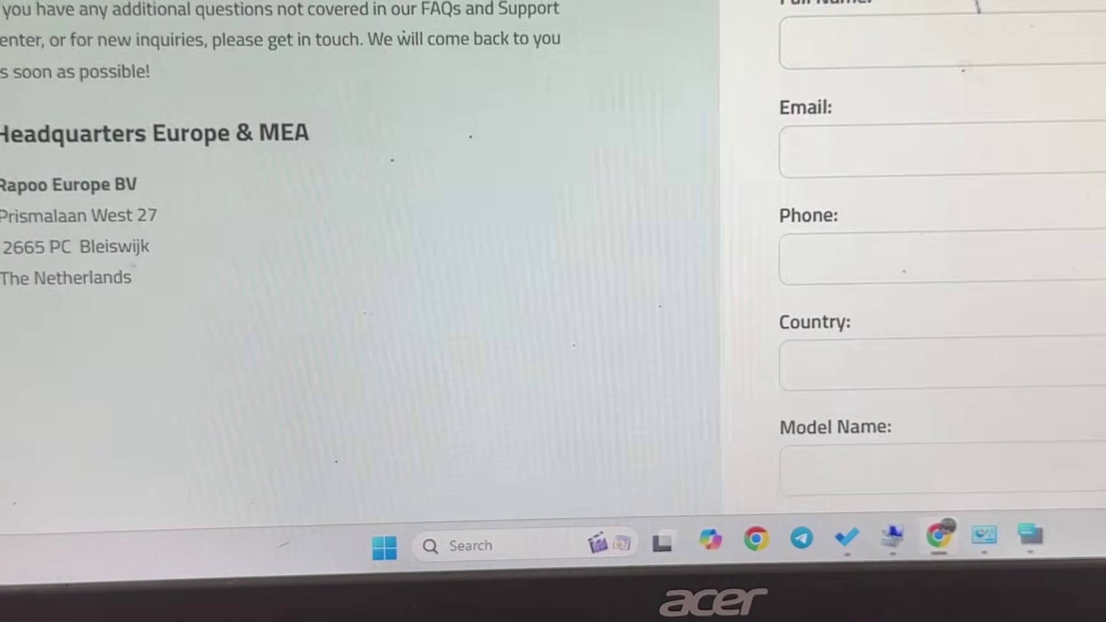